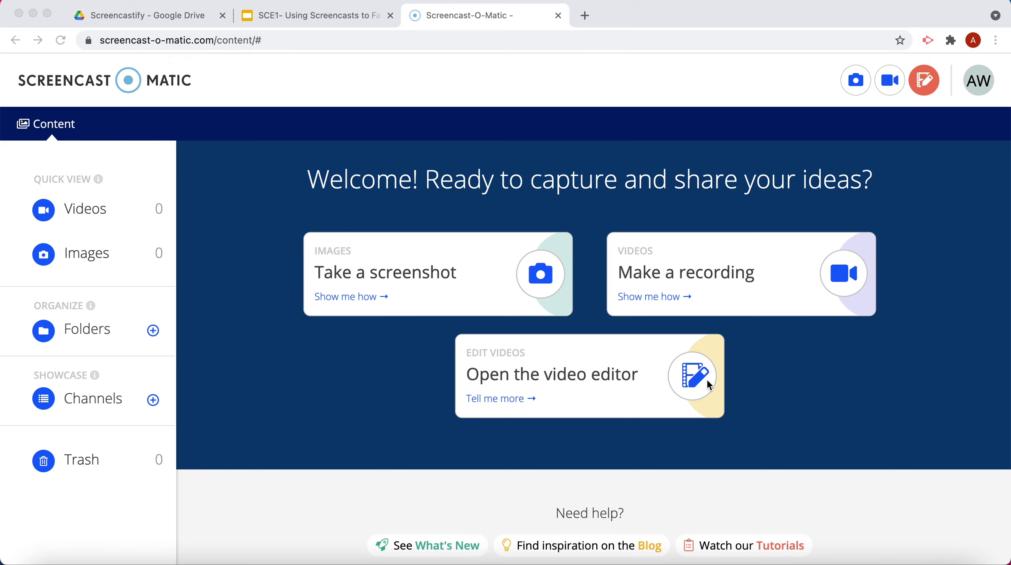
Start a new screen recording from the Make a recording card and allow microphone access
click(854, 269)
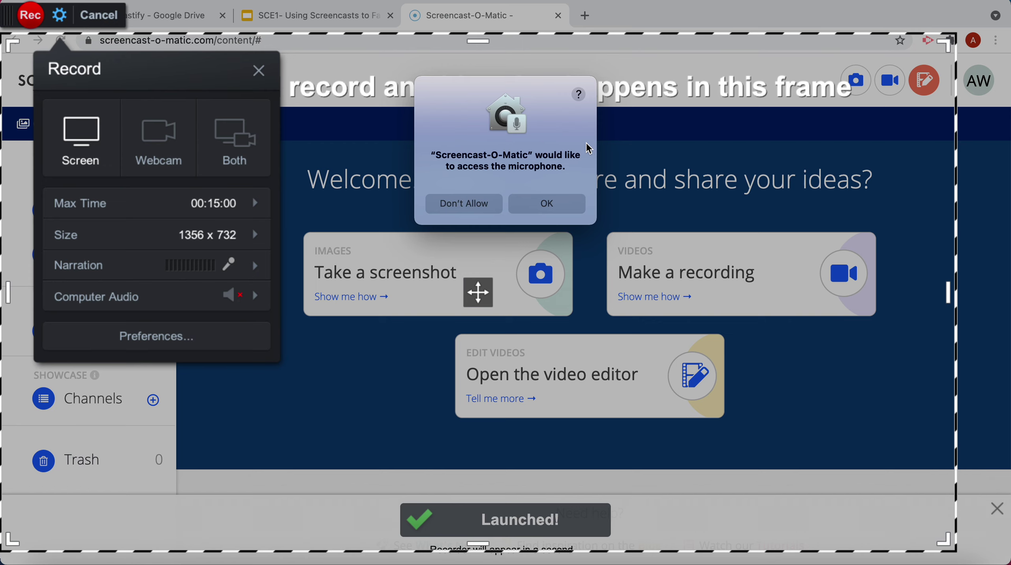
click(548, 204)
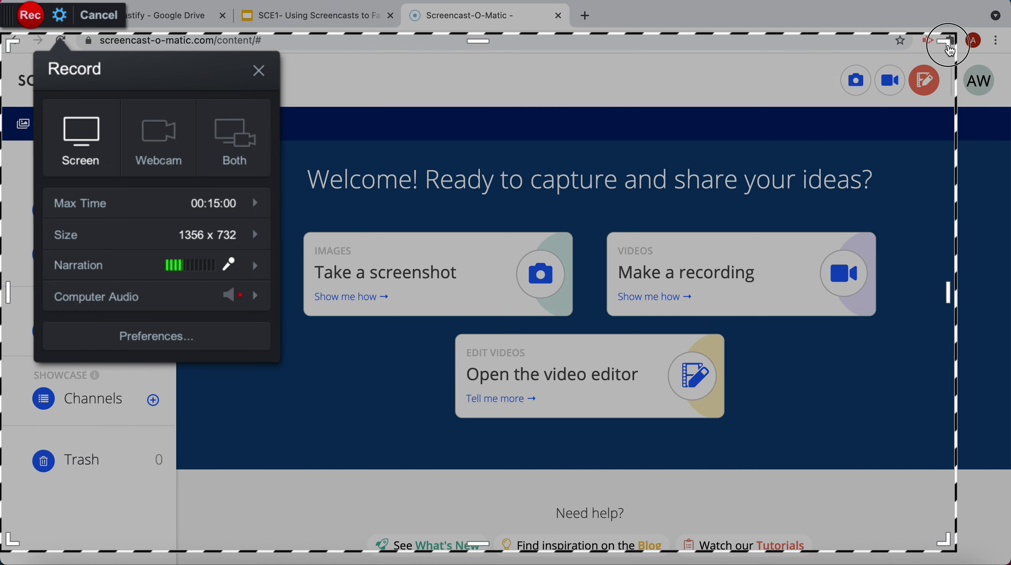
Resize the capture frame to 1436 x 704 and bring the SCE1 Google Slides tab into view
drag(946, 39, 945, 78)
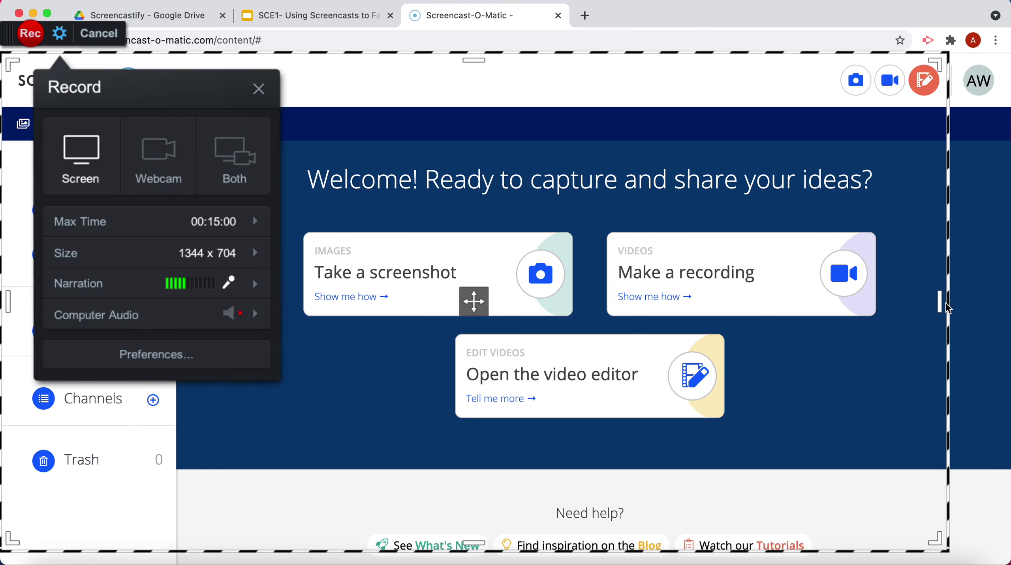
drag(947, 301, 1006, 304)
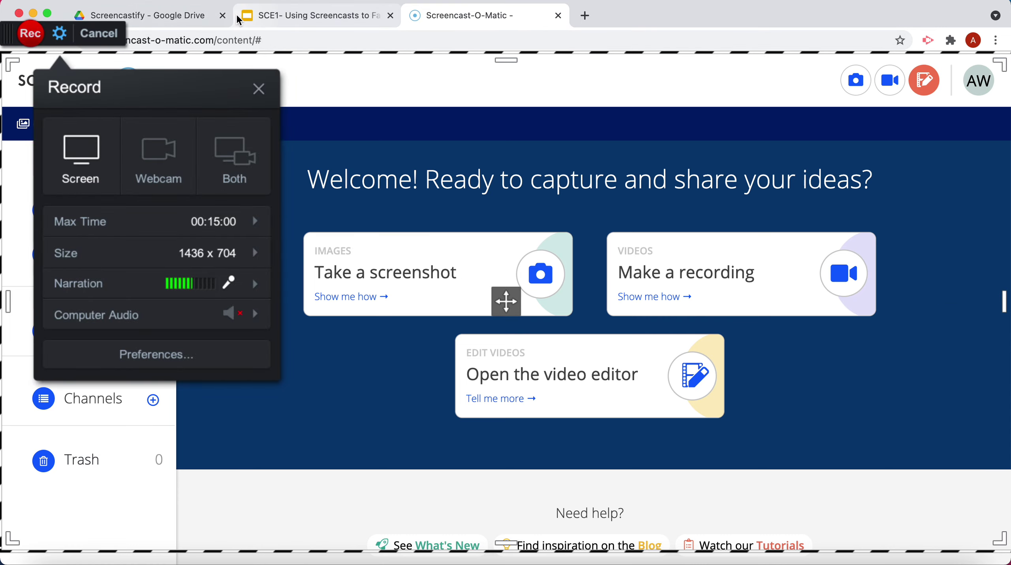
click(281, 16)
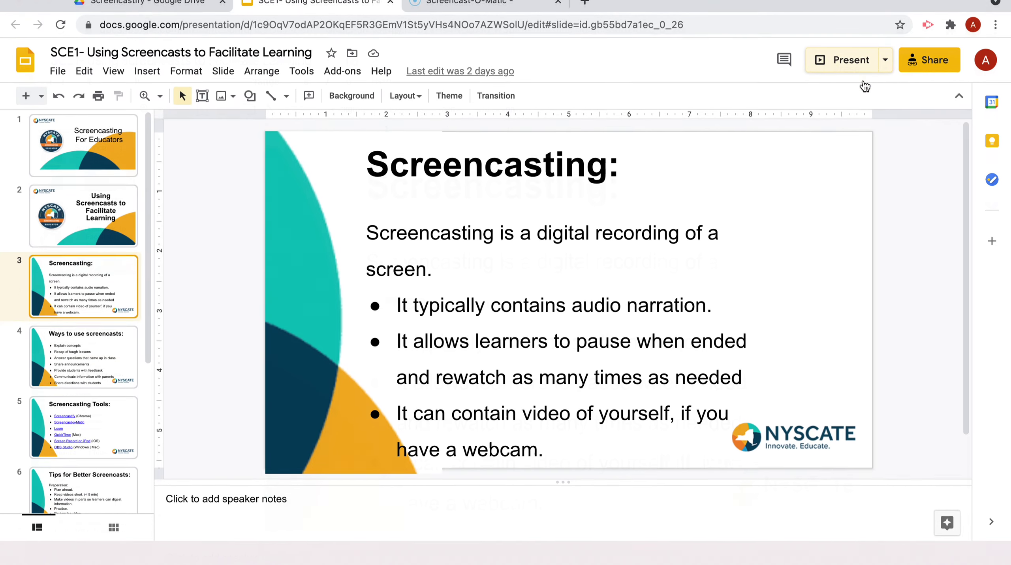
Preview the deck full screen, return to the editor, and lower the frame top to 1436 x 658
click(864, 84)
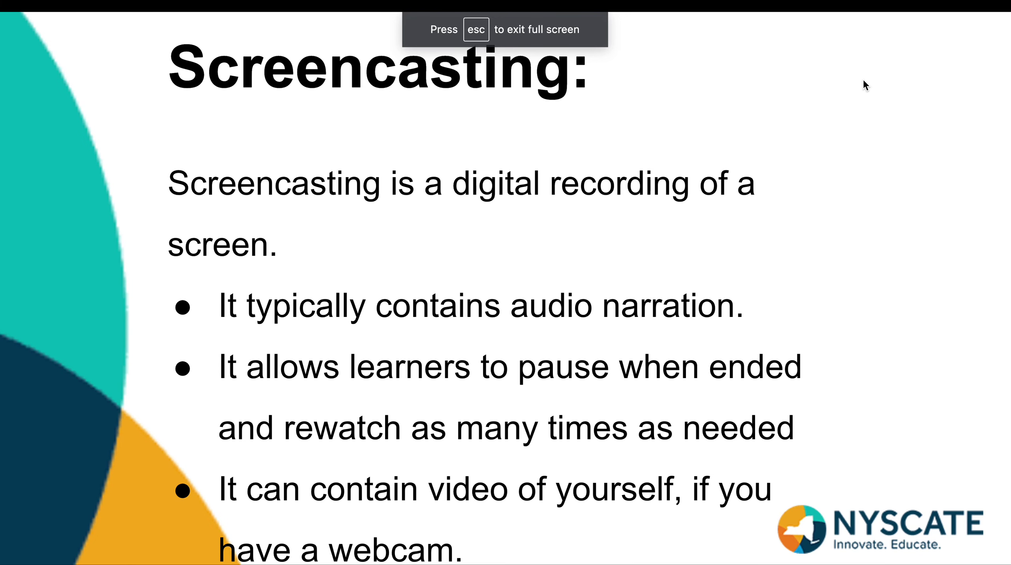
key(Escape)
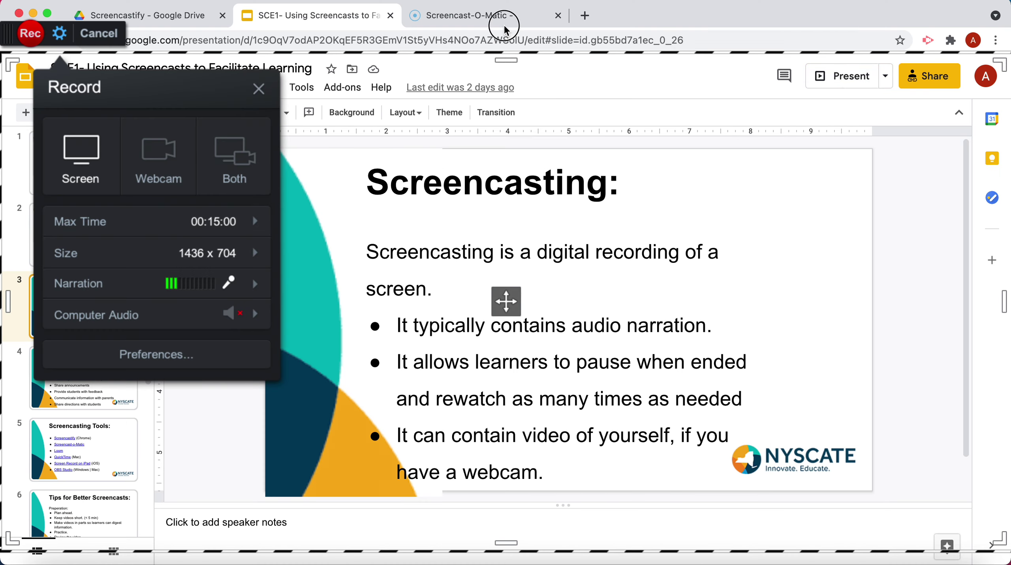
drag(511, 67, 507, 93)
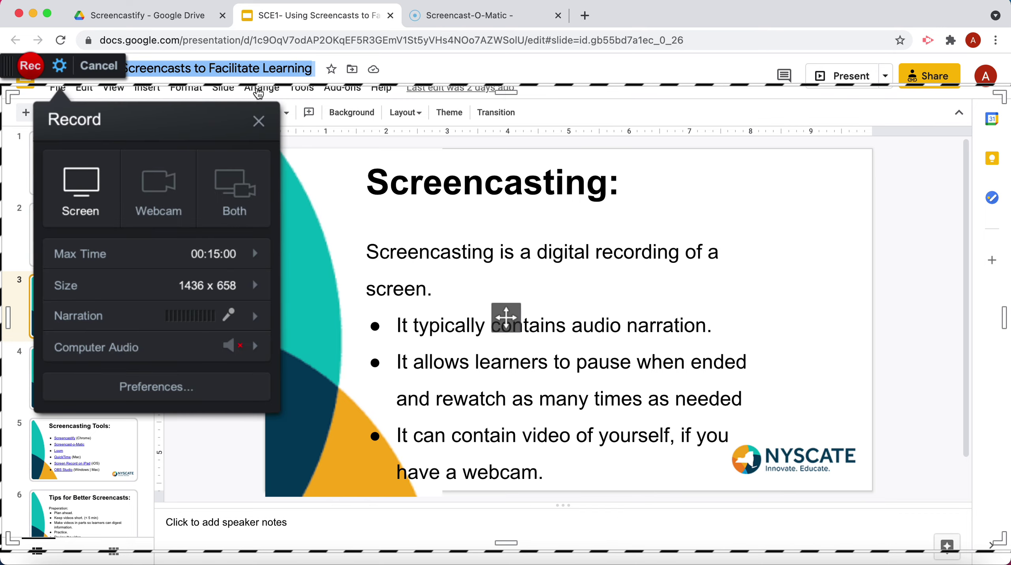
Raise the capture frame's top edge to 1436 x 710 so the deck title is included
click(499, 95)
drag(499, 95, 502, 55)
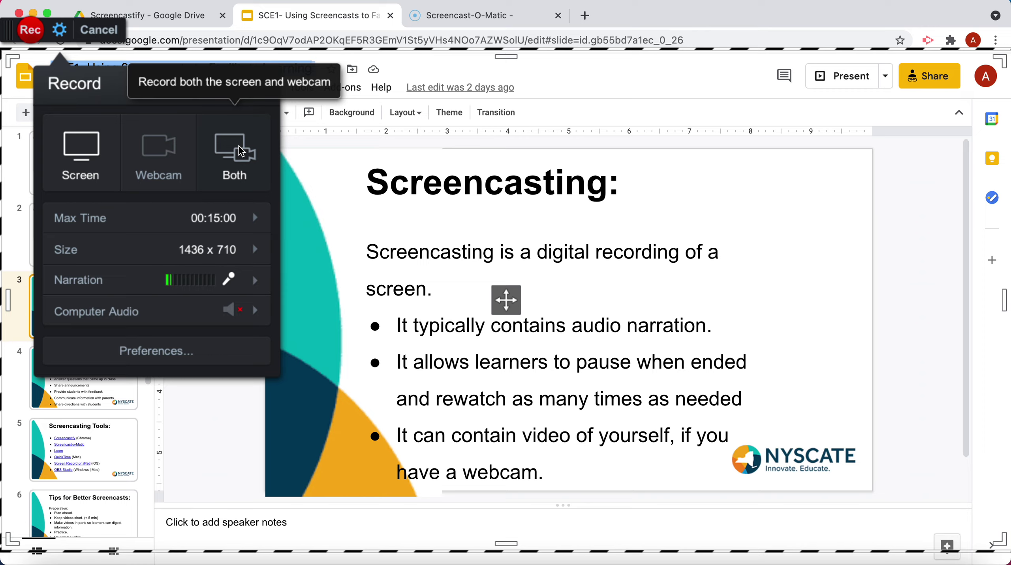
mouse_move(230, 222)
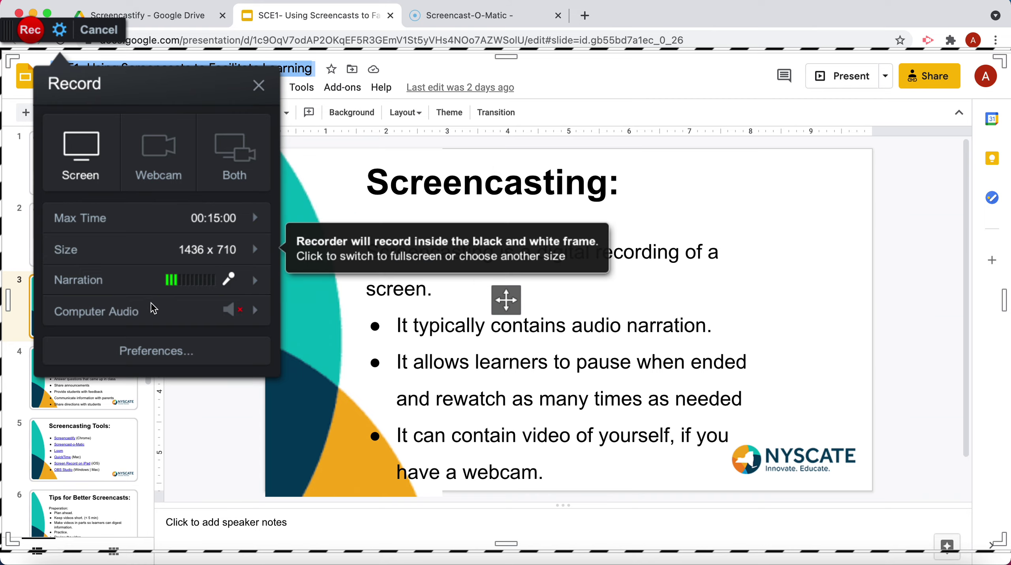
click(147, 251)
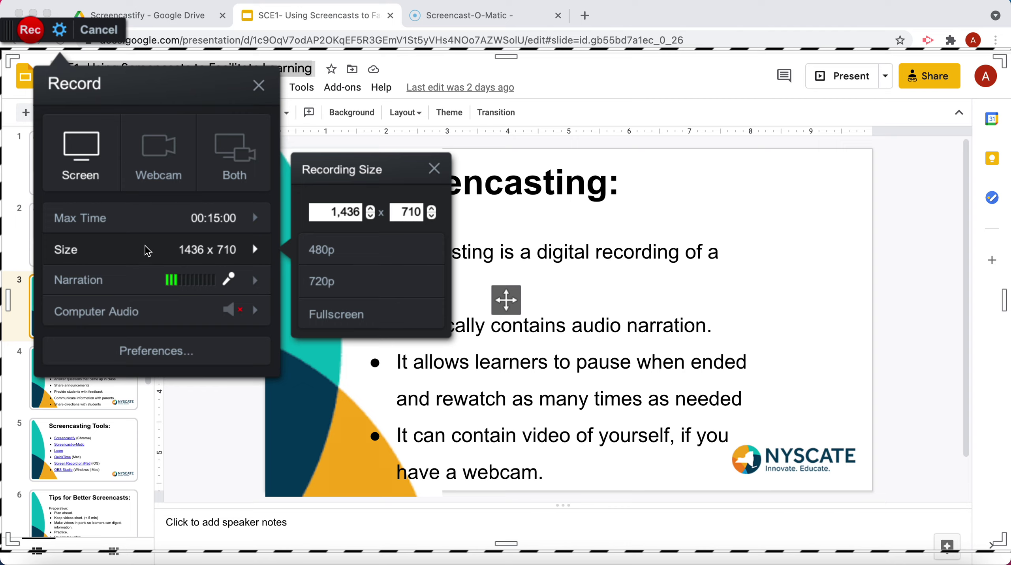
click(145, 259)
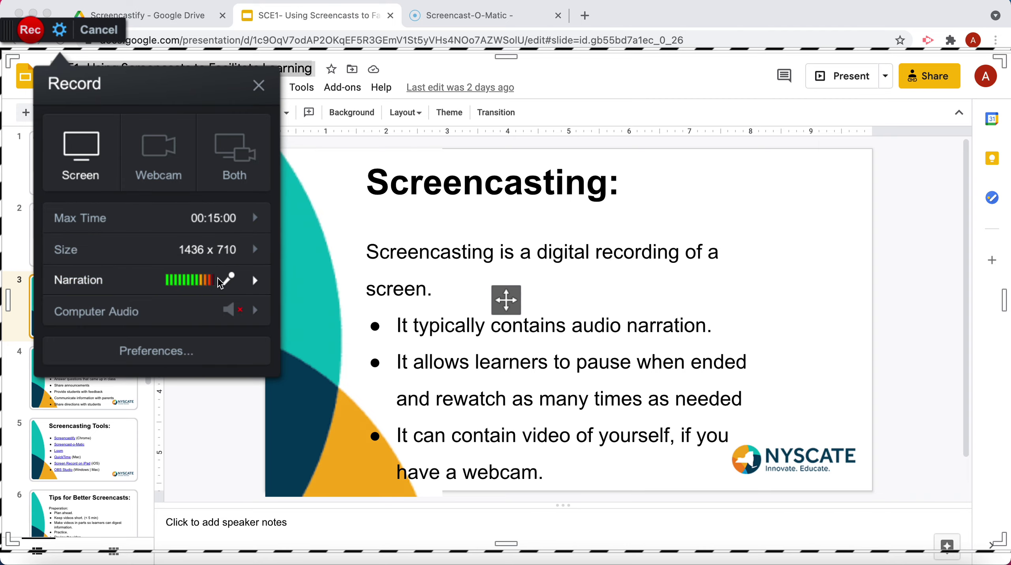
mouse_move(213, 316)
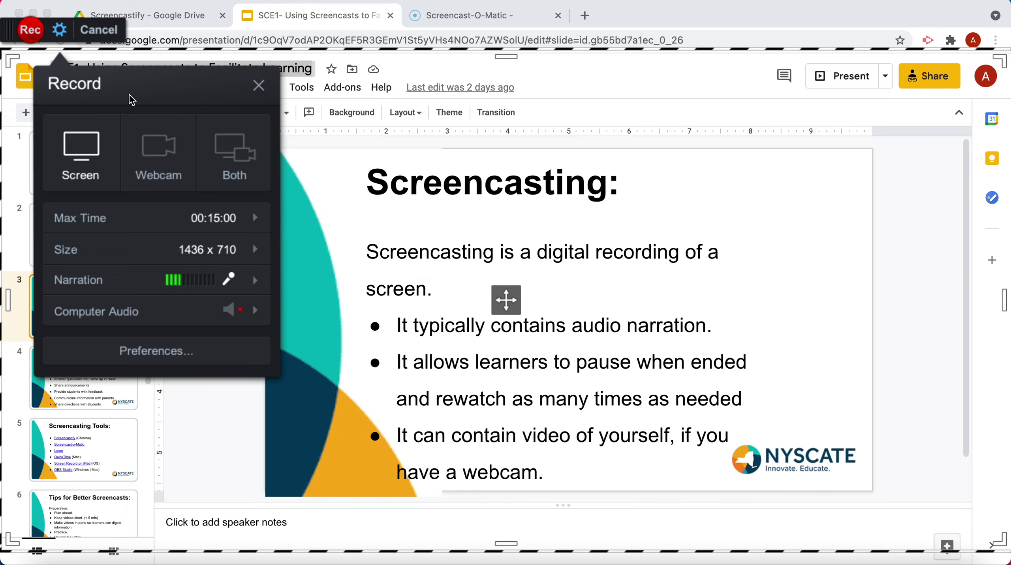
Record stepping through slides 1 to 4, ending on 'Ways to use screencasts:', then pause at 0:08.30
click(30, 32)
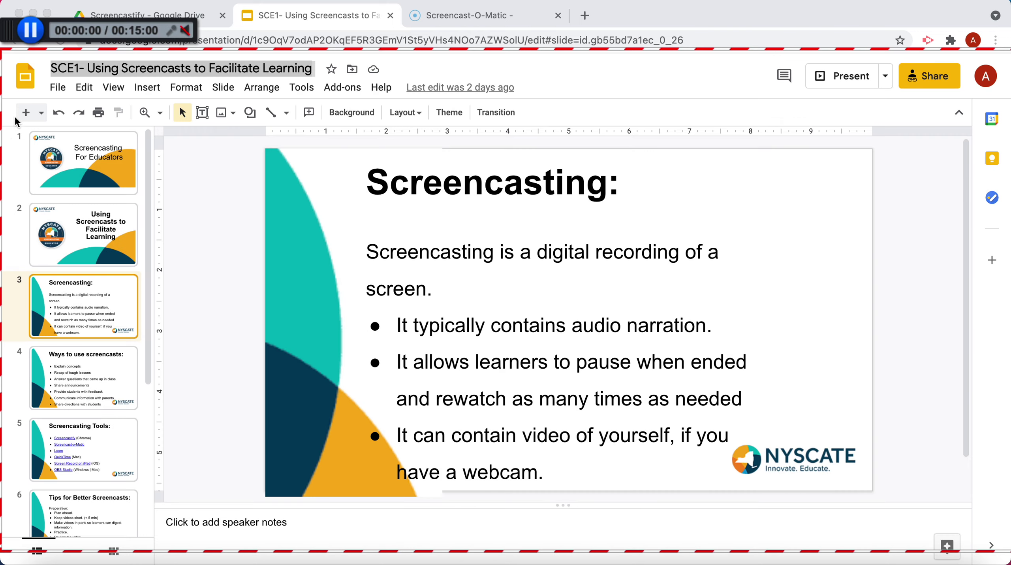
click(69, 145)
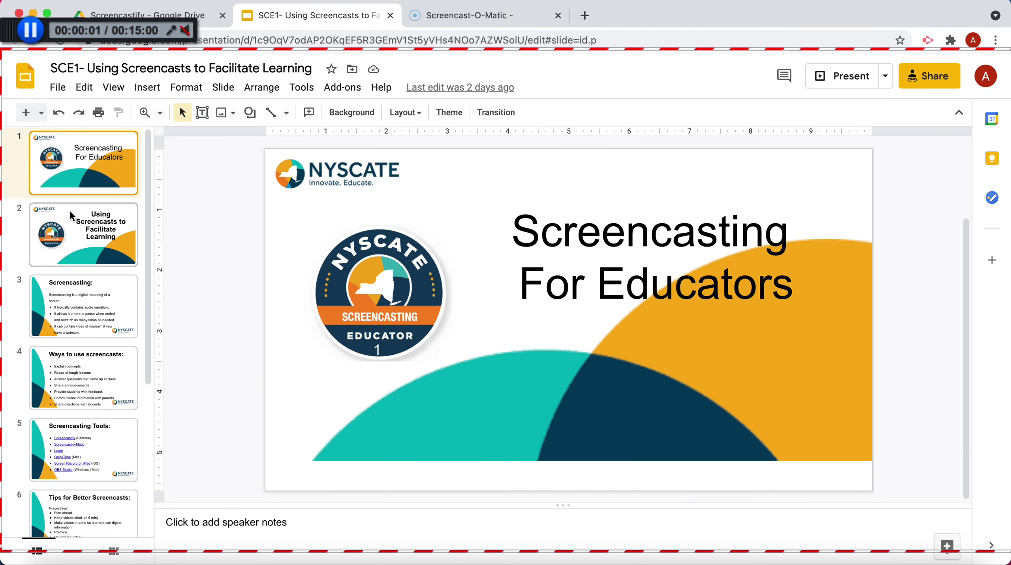
click(77, 233)
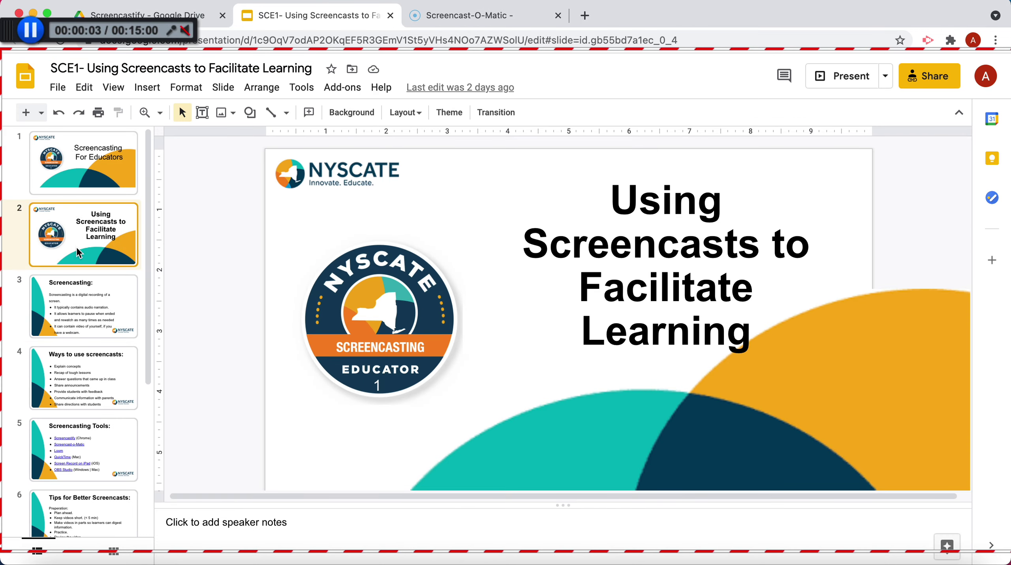
click(76, 280)
drag(78, 283, 75, 356)
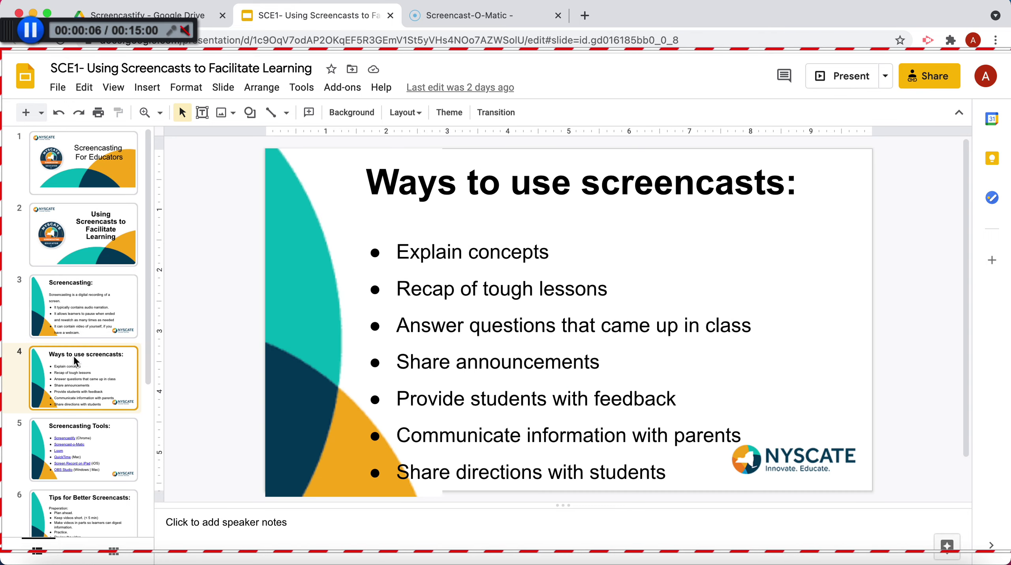
click(39, 38)
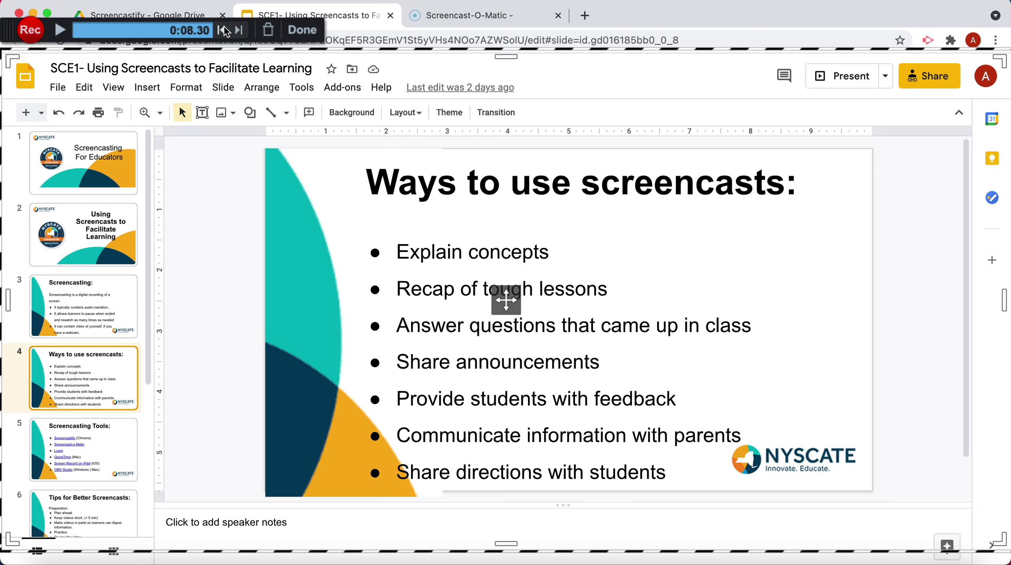
Finish the recording and choose Save / Upload for the 0:09 clip
click(312, 34)
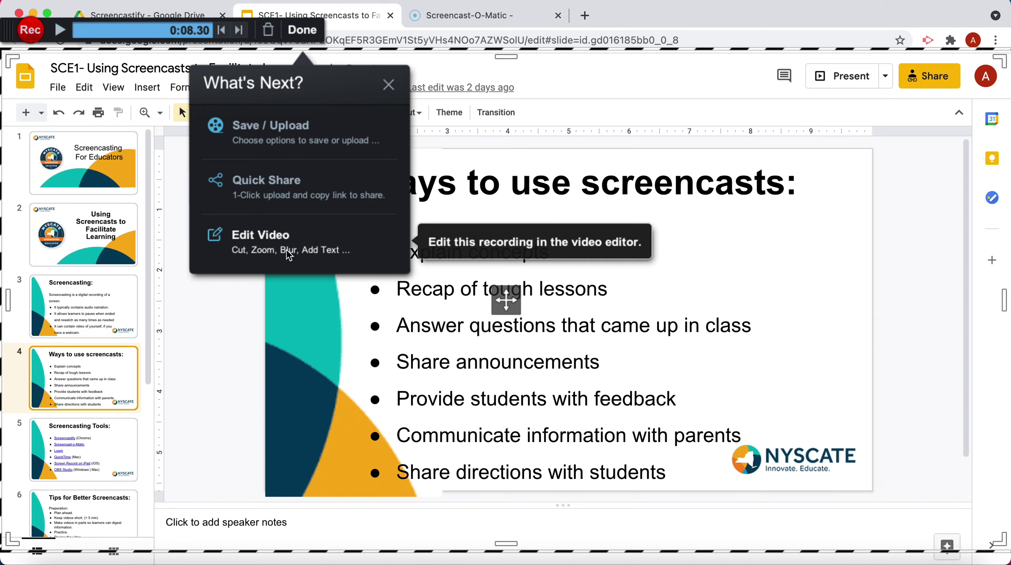
click(304, 143)
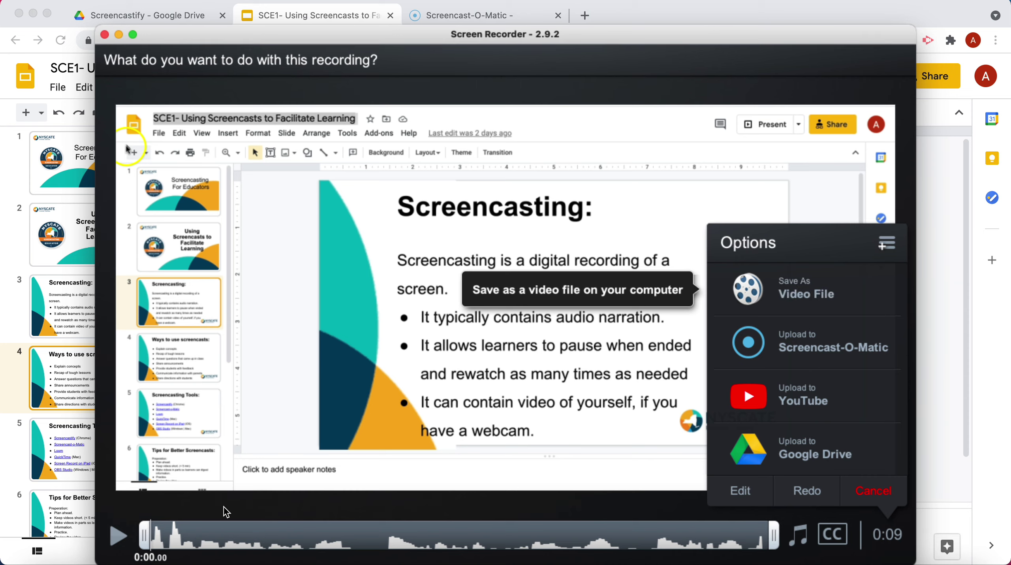
Trim both ends so the clip starts at 0:01.04 and runs 6 seconds, adding no background music
drag(143, 536, 219, 536)
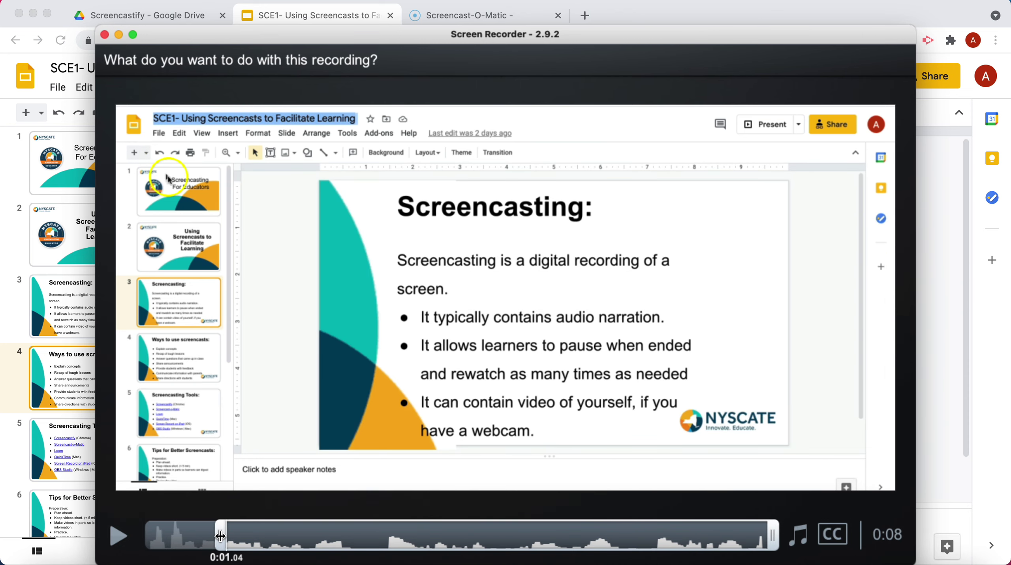
drag(774, 536, 646, 536)
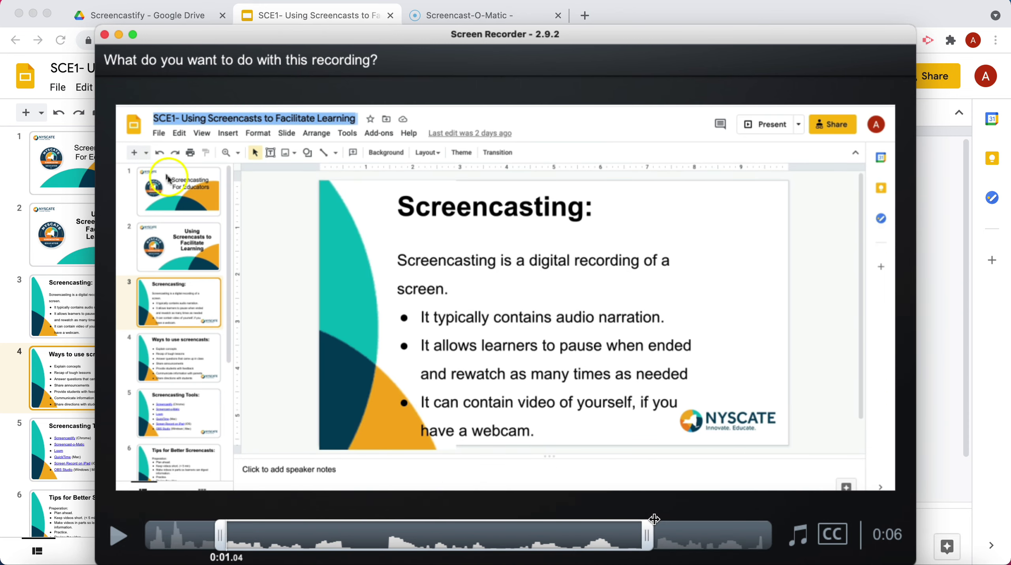
click(806, 535)
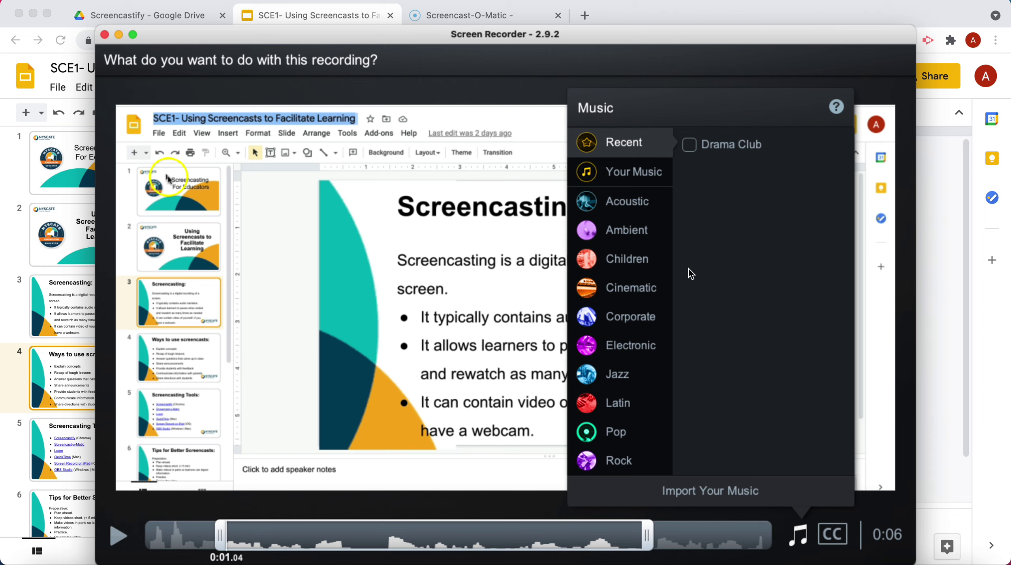
click(503, 395)
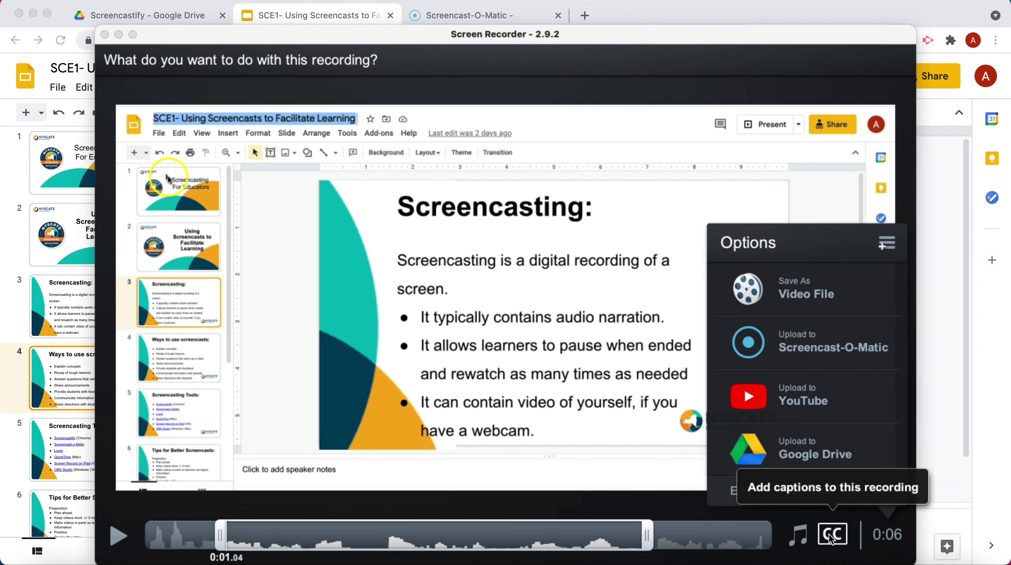
click(832, 537)
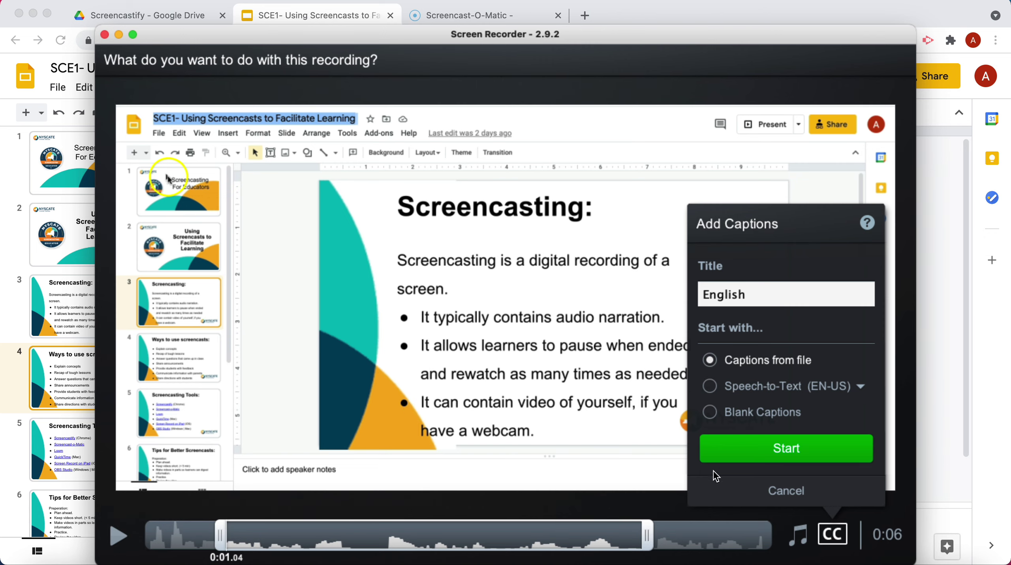
click(751, 491)
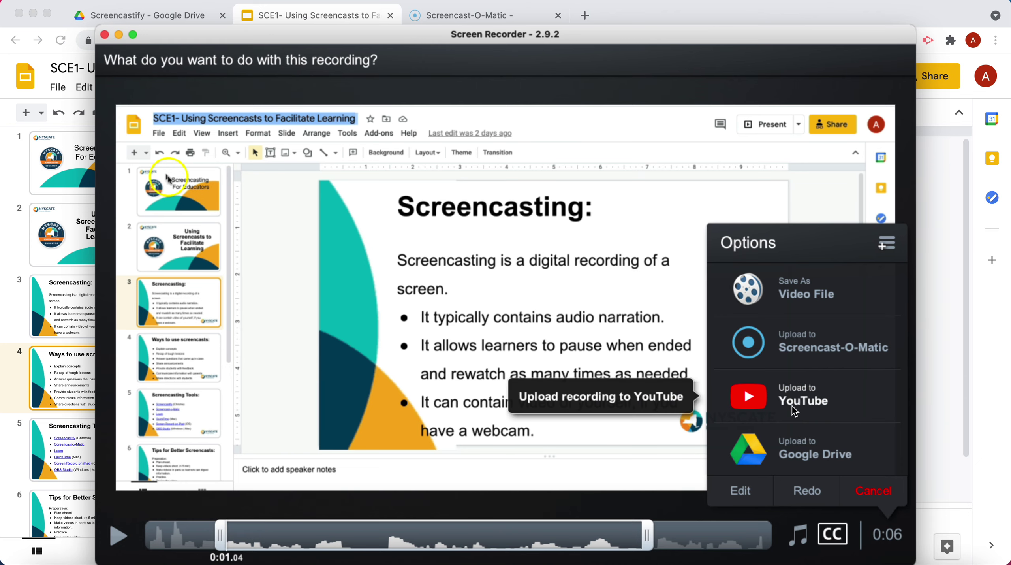
Start a Google Drive upload, open the browser sign-in, then dismiss the Add Google Drive Account dialog
click(877, 494)
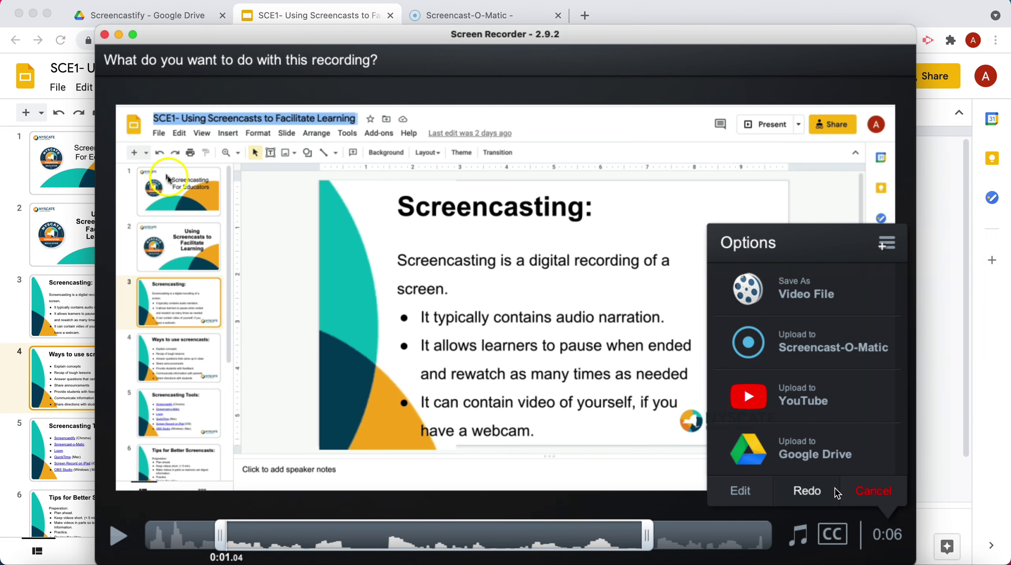
click(821, 444)
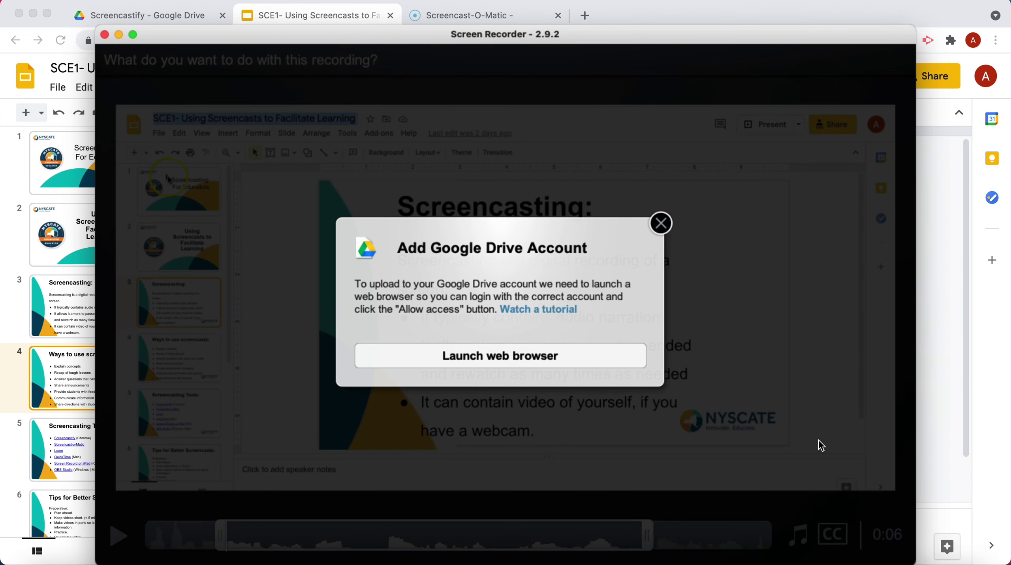
click(588, 363)
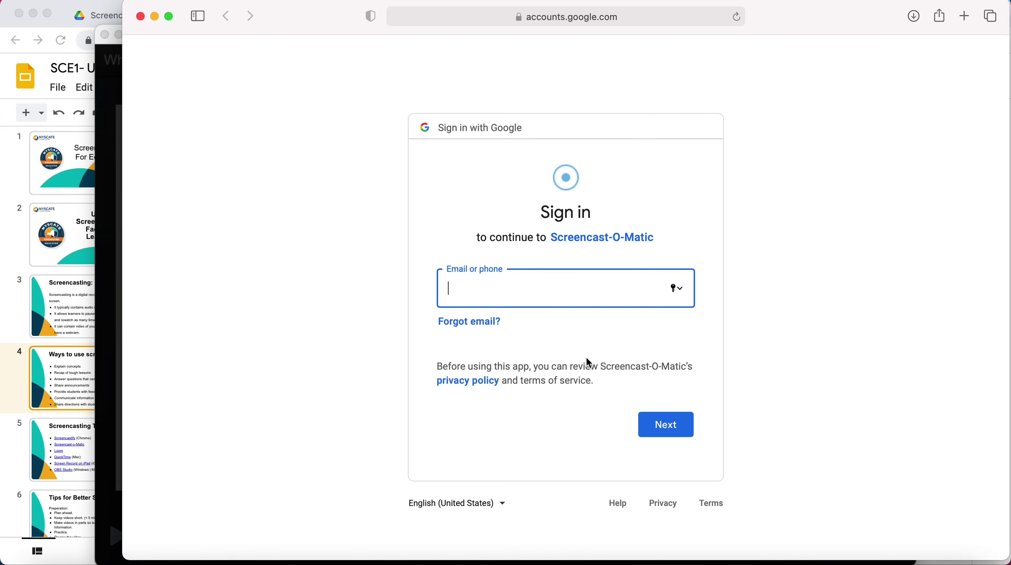
click(103, 418)
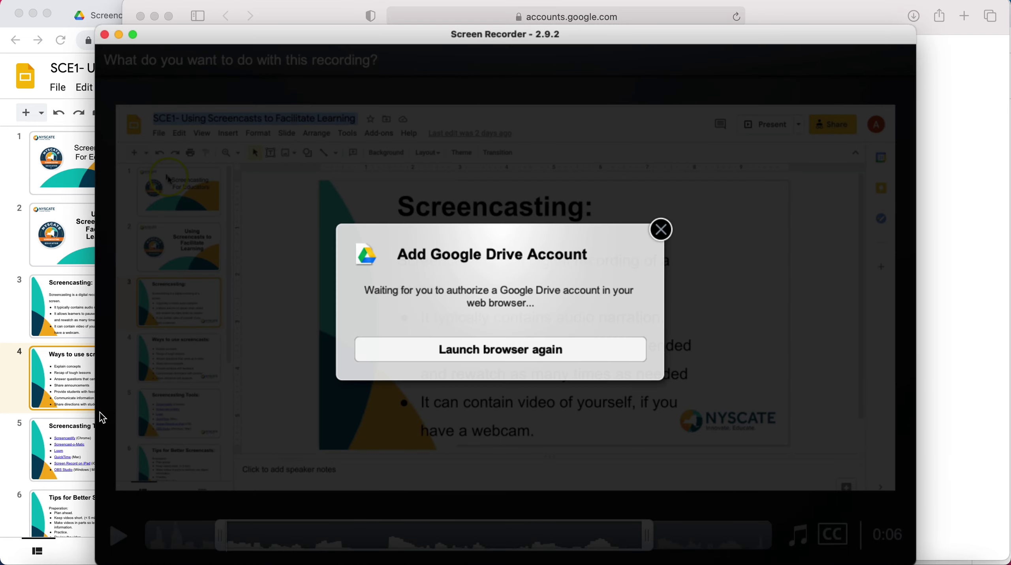
click(660, 230)
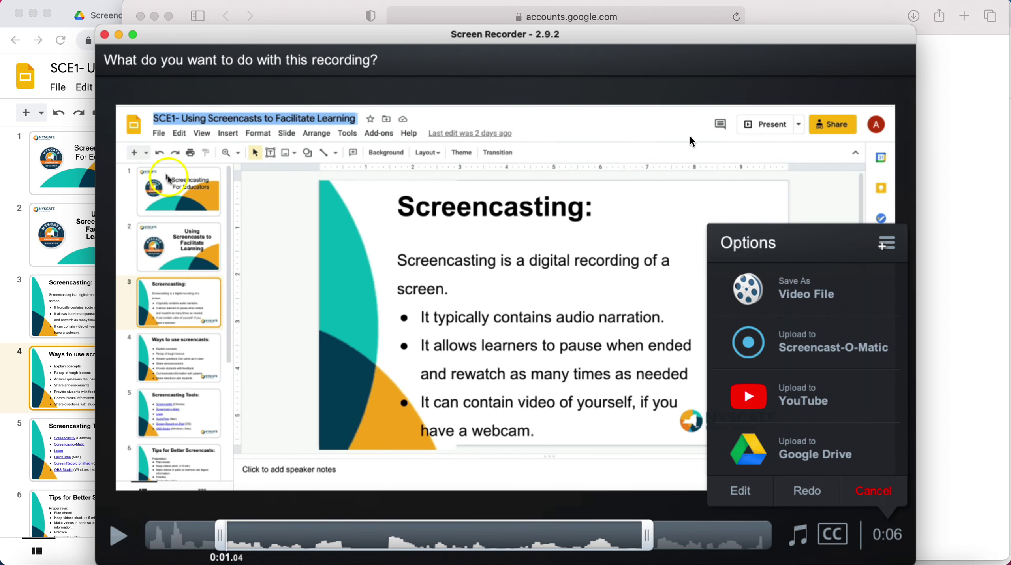